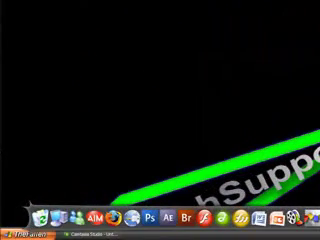
# Open the Control Panel from the Windows XP Start menu
pyautogui.click(25, 235)
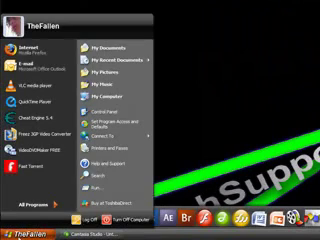
pyautogui.click(114, 112)
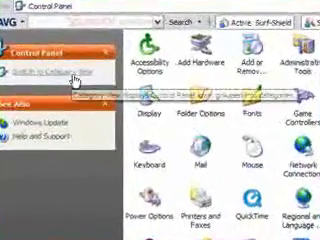
# Toggle the Control Panel to Category View and back to Classic View
pyautogui.click(45, 72)
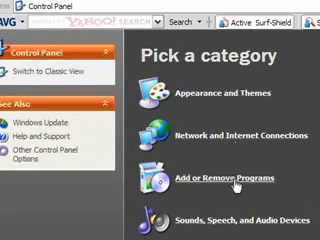
pyautogui.click(56, 76)
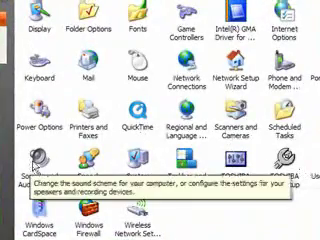
pyautogui.moveTo(90, 178)
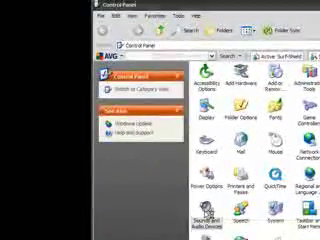
# Open Sounds and Audio Devices, move its window right, and show the Sounds tab
pyautogui.doubleClick(207, 212)
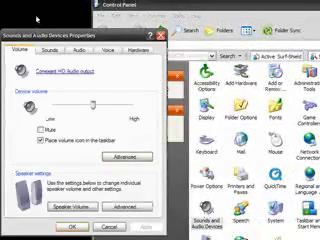
pyautogui.moveTo(42, 34); pyautogui.dragTo(196, 36)
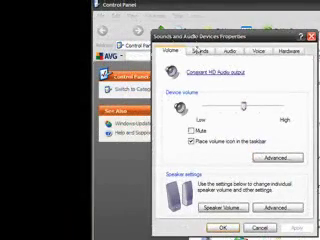
pyautogui.click(198, 48)
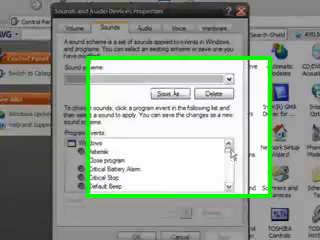
pyautogui.scroll(-4, 228, 158)
pyautogui.moveTo(254, 172)
pyautogui.mouseDown()
pyautogui.moveTo(257, 214)
pyautogui.moveTo(257, 170)
pyautogui.moveTo(257, 185)
pyautogui.mouseUp()
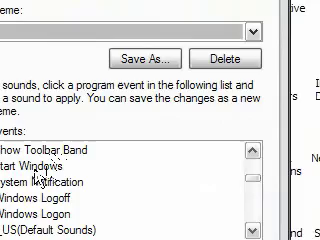
# Select the Start Windows event and play its Windows XP Startup sound
pyautogui.click(38, 167)
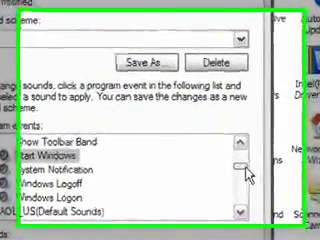
pyautogui.moveTo(250, 172); pyautogui.dragTo(262, 190)
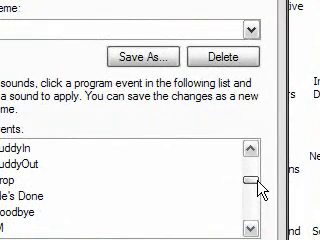
pyautogui.moveTo(260, 190); pyautogui.dragTo(256, 178)
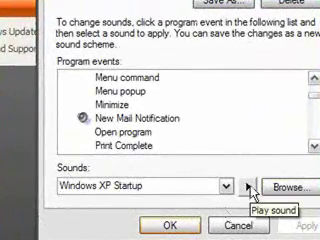
pyautogui.click(249, 186)
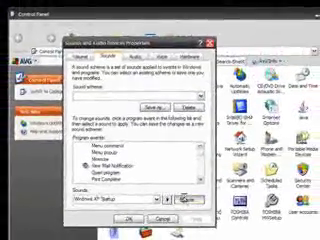
# Open the Browse for Start Windows sound file dialog
pyautogui.click(187, 200)
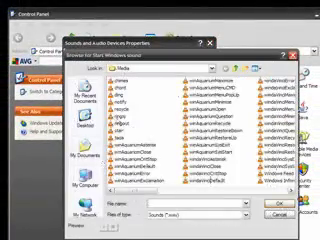